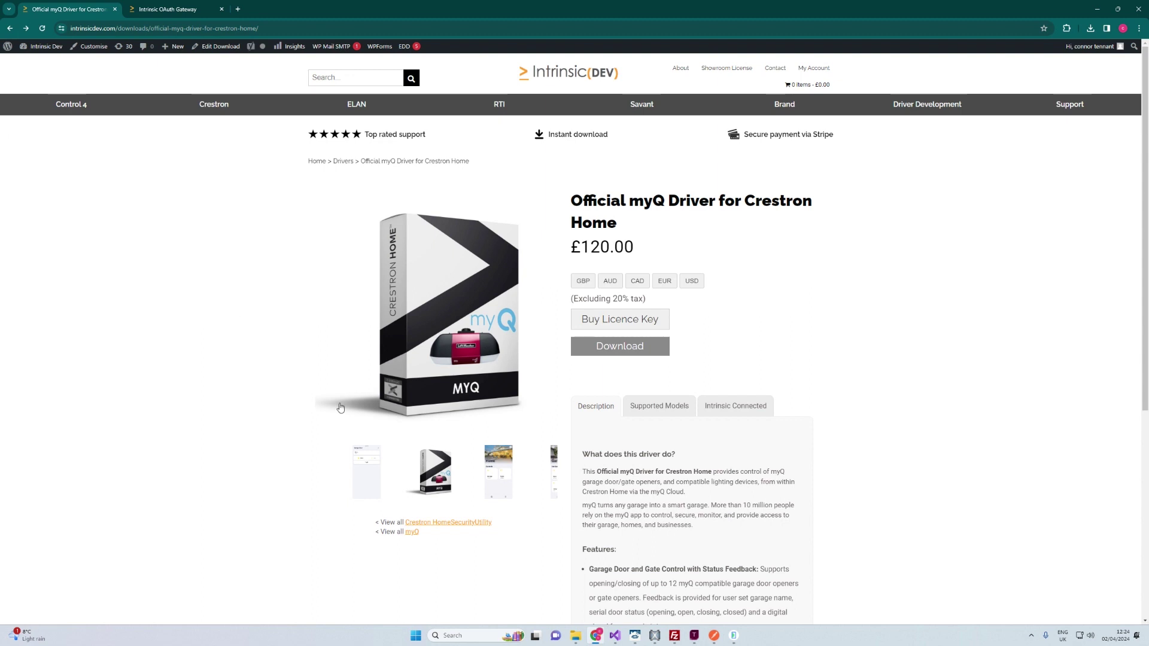
Step: Put the £144.00 myQ driver licence in the basket, then return to the driver's product page
click(589, 322)
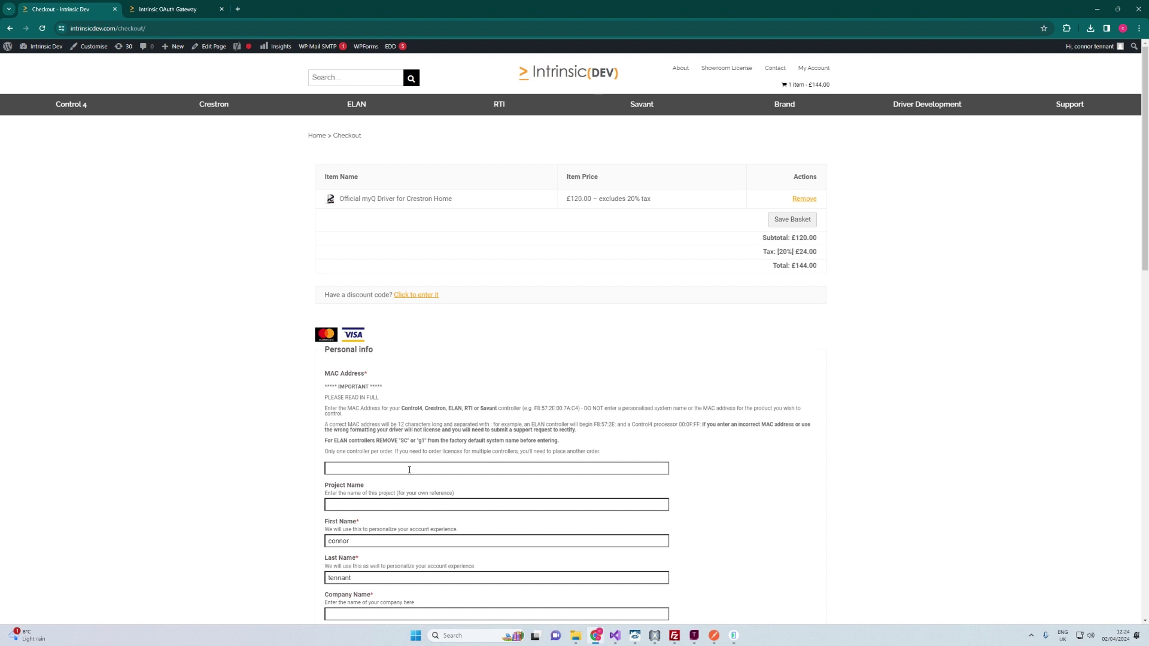
scroll(443, 461, down, 10)
scroll(377, 440, down, 2)
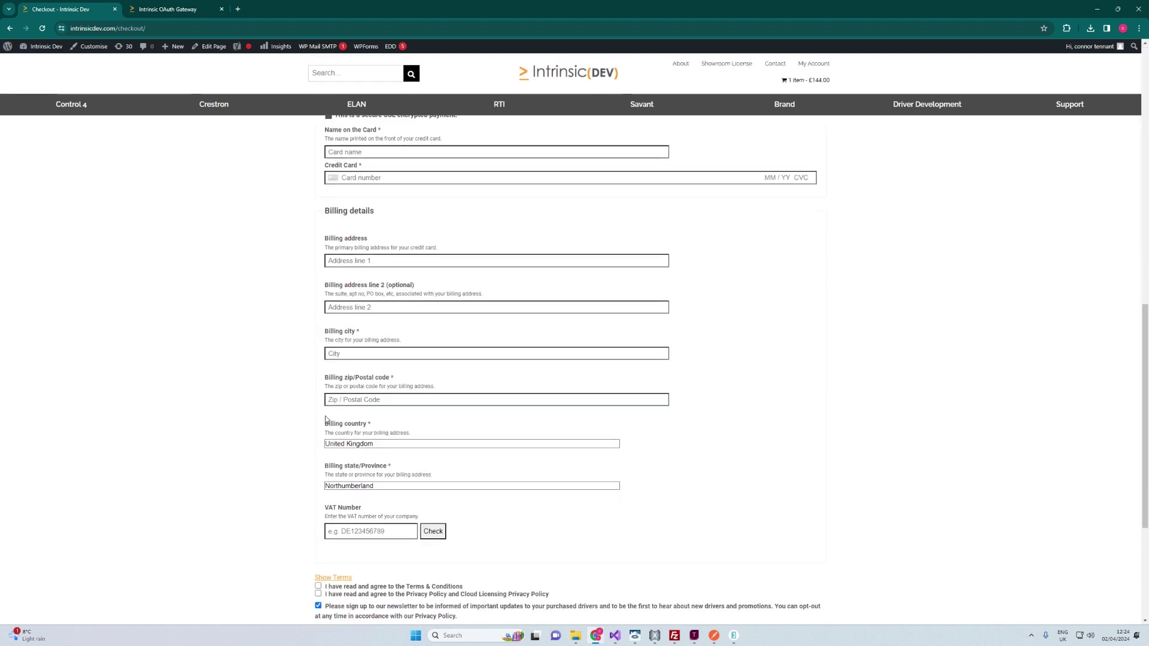
scroll(341, 423, down, 2)
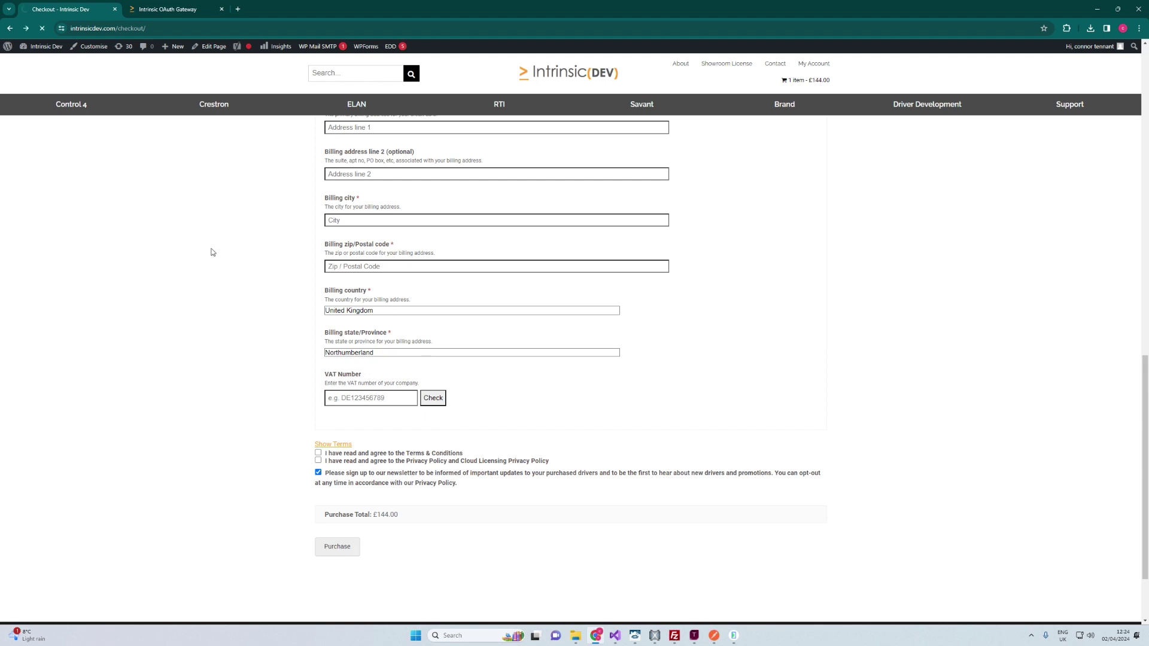
key(alt+Left)
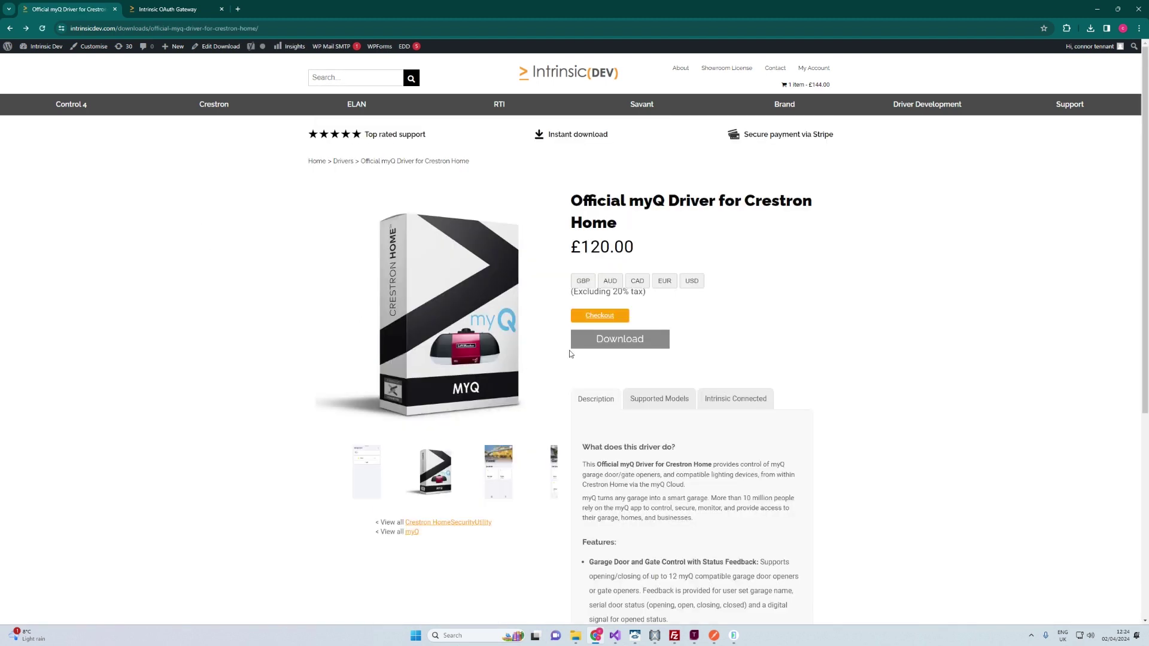
Step: Open the Dropbox Release folder, then inspect the extracted 240301 integration-note PDF and MyQ Hub Cloud driver
click(631, 354)
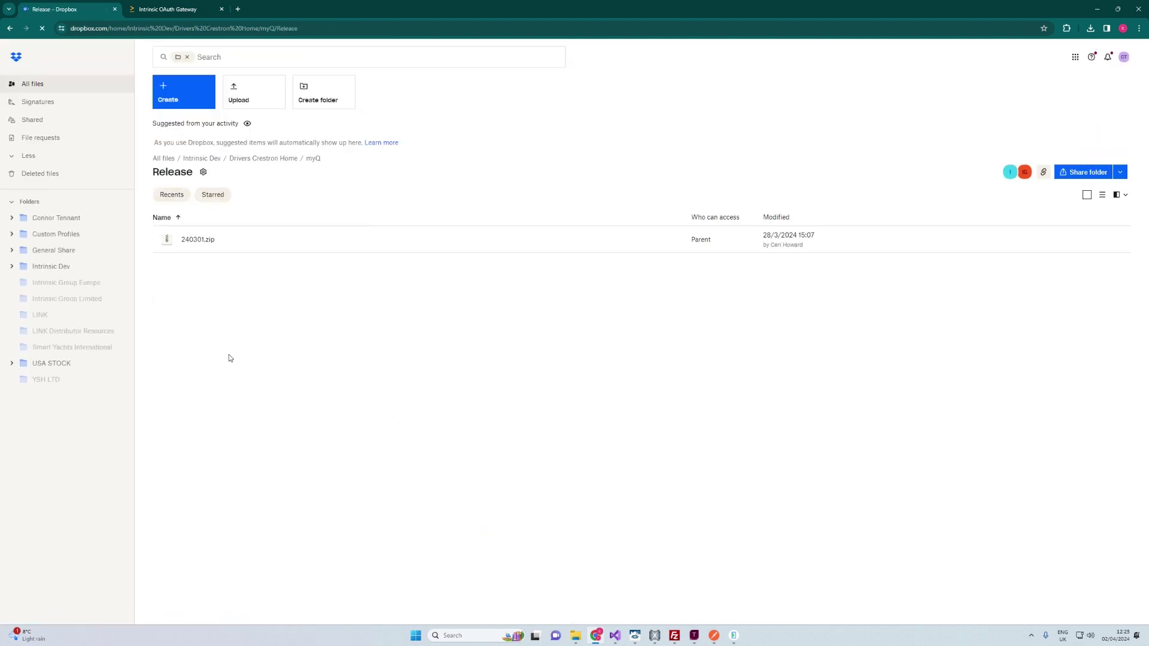
mouse_move(197, 240)
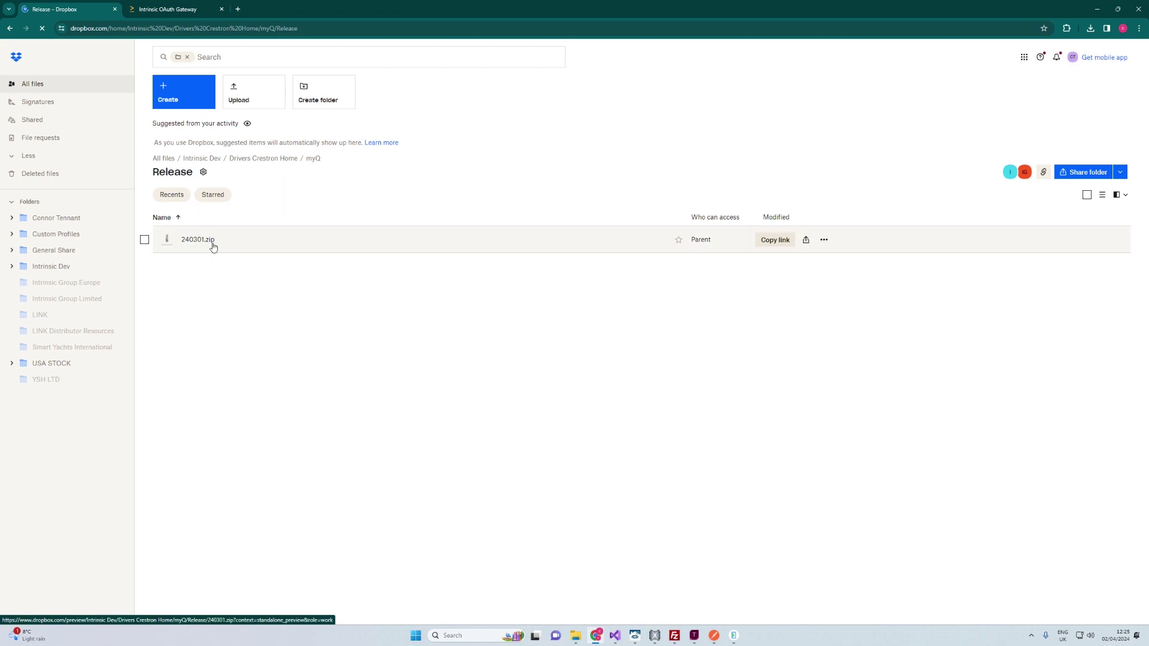
click(575, 636)
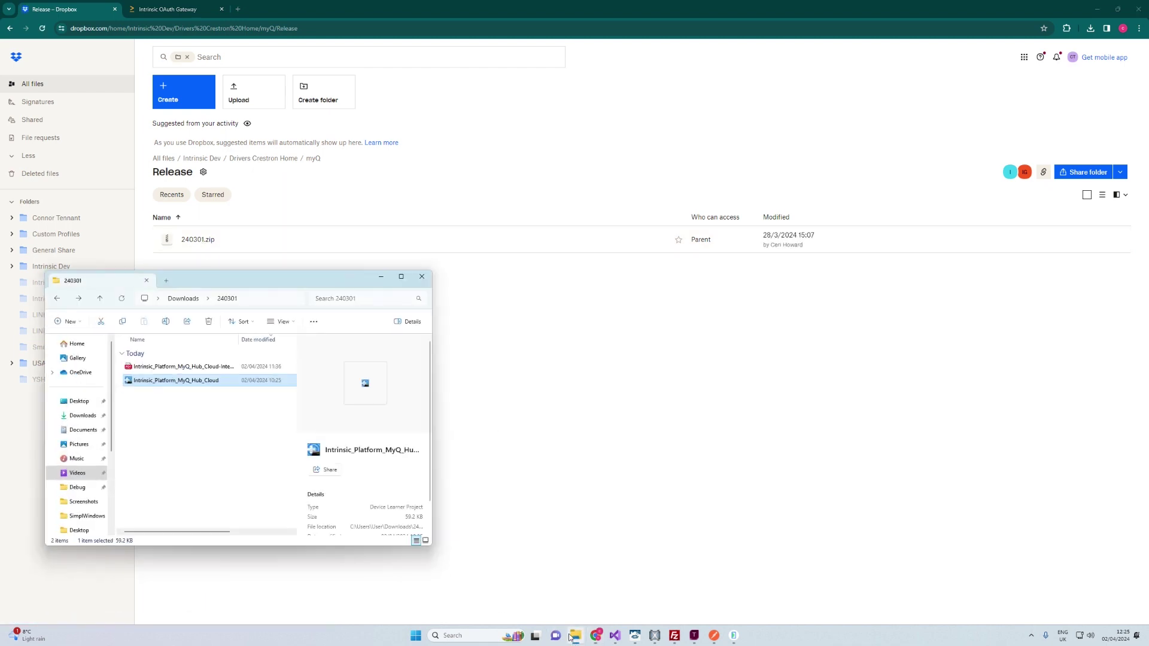
click(192, 369)
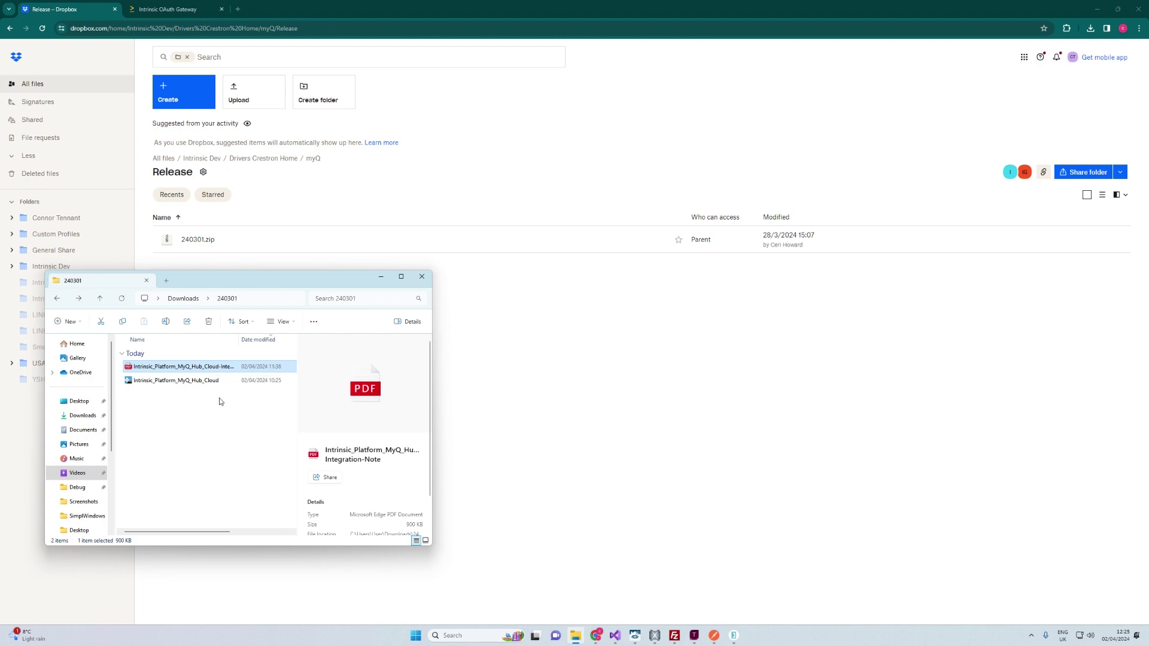
click(213, 381)
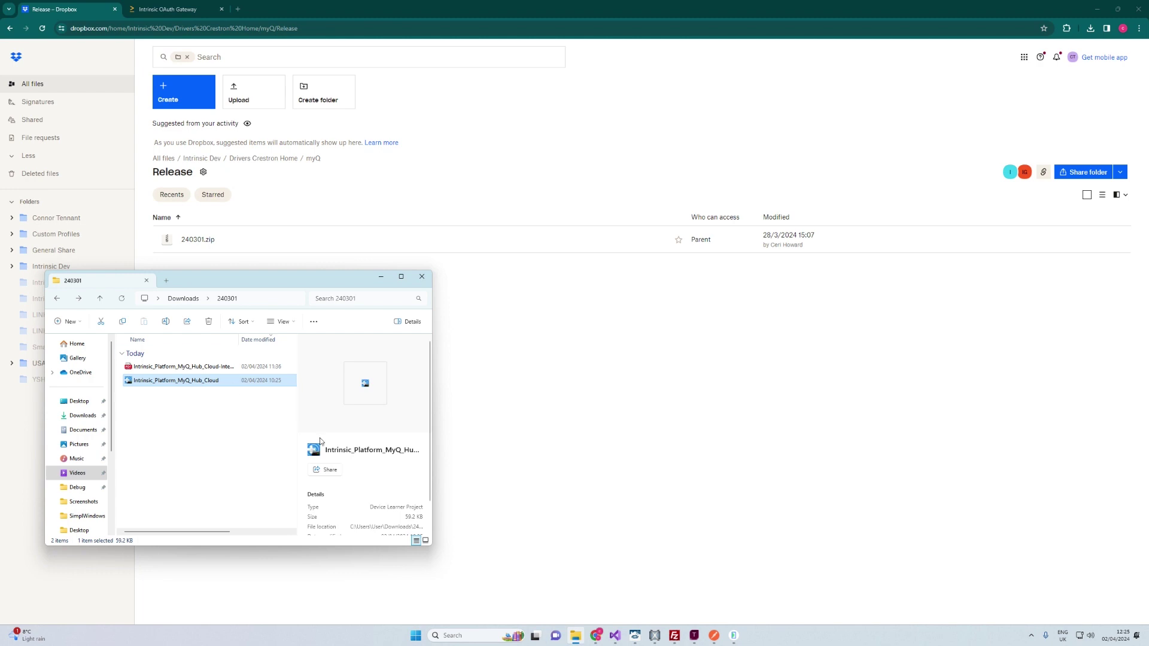
click(437, 566)
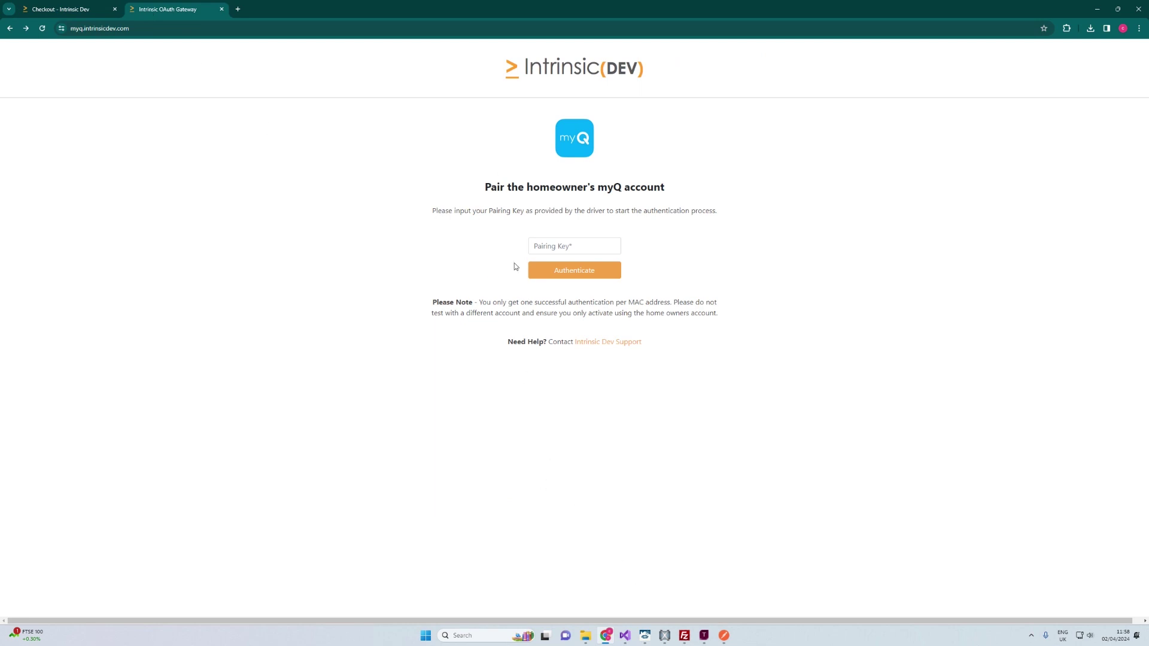
Step: Copy Intrinsic_Platform_MyQ_Hub_Cloud.pkg from Downloads\240301 into FileZilla's /user/ThirdPartyDrivers/Import folder
click(664, 636)
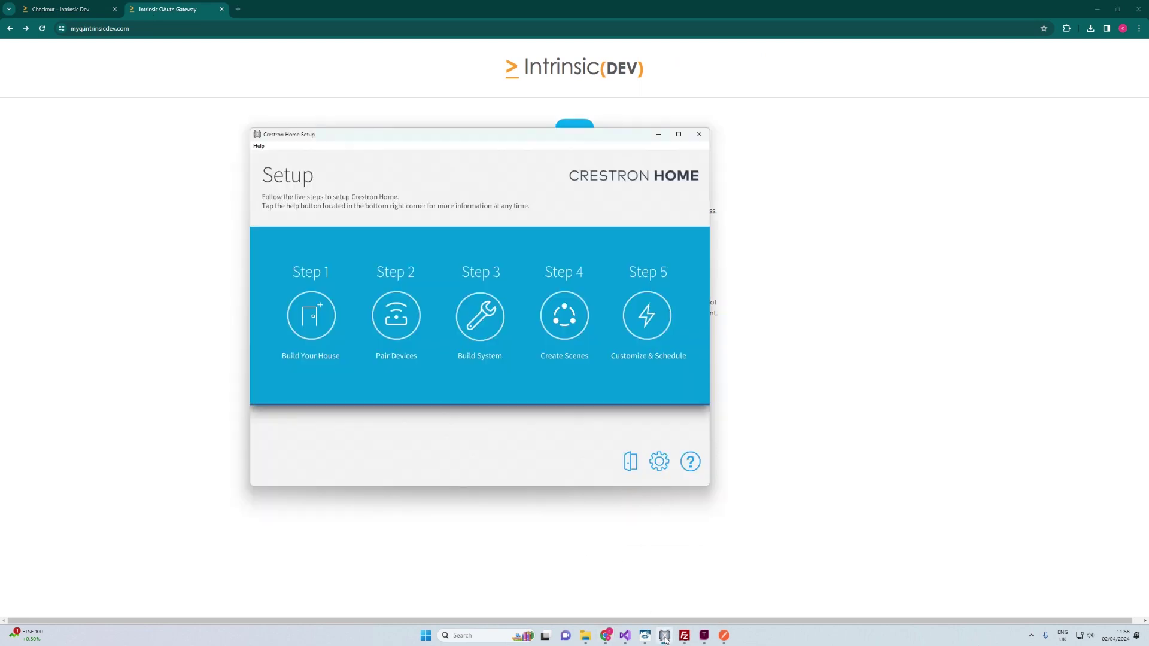
click(684, 636)
click(586, 636)
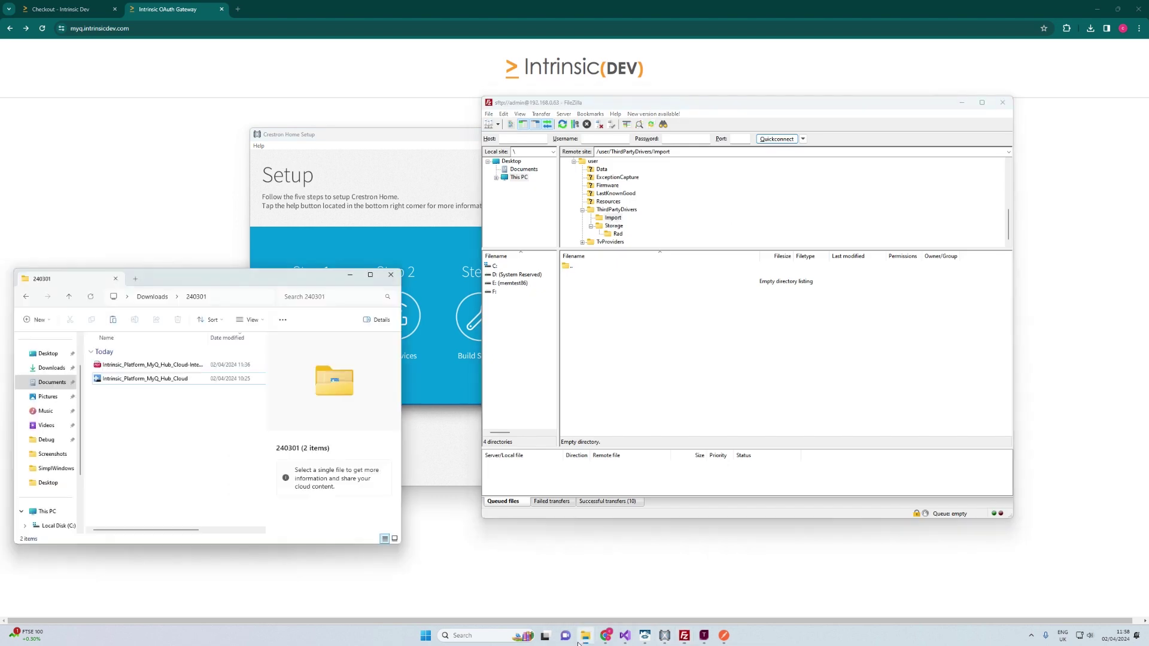
click(131, 382)
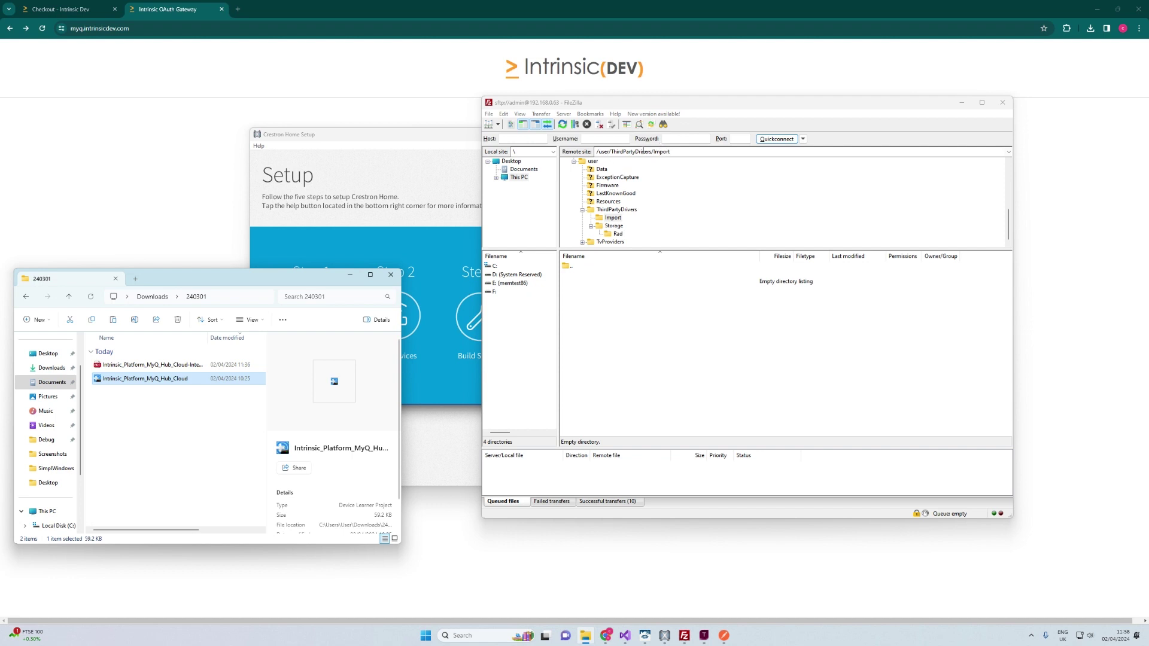
click(205, 414)
click(156, 384)
drag(156, 385, 669, 330)
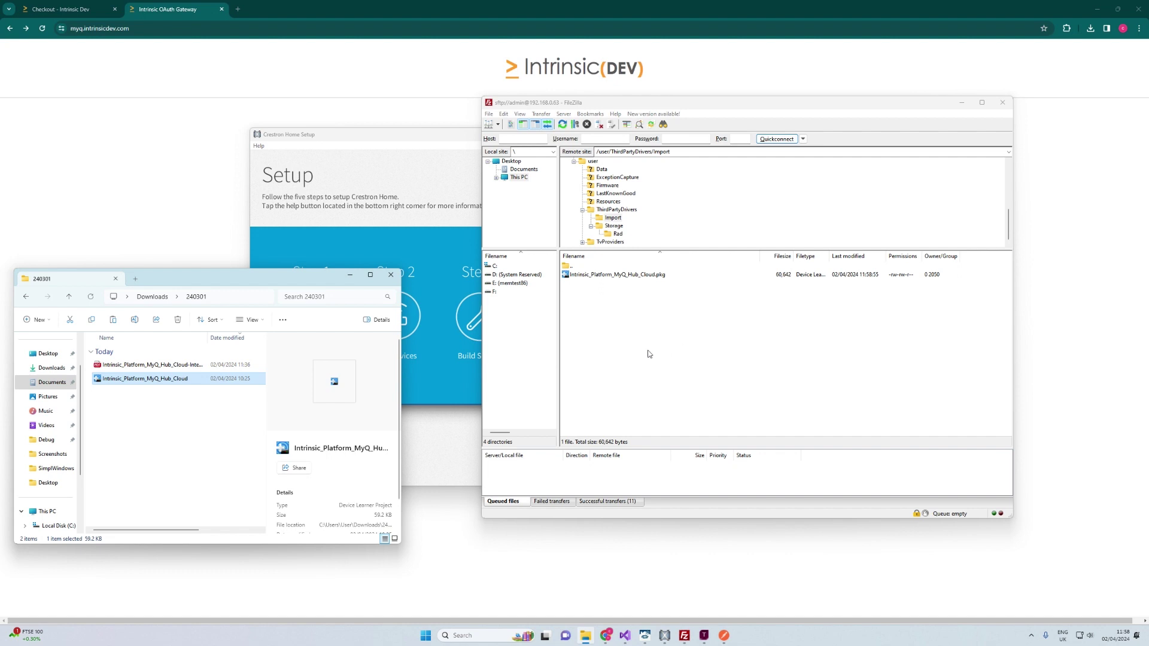
click(446, 235)
Step: Add the MyQ Platform driver to the Garage room under the name MyQ
click(405, 292)
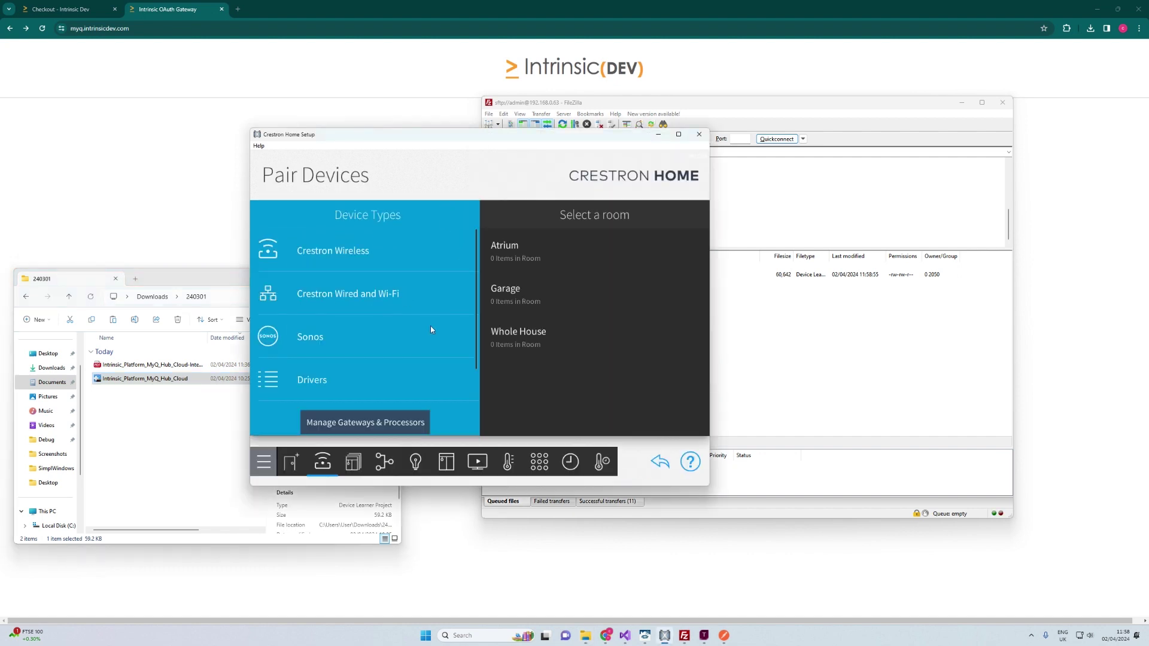
click(361, 389)
click(353, 250)
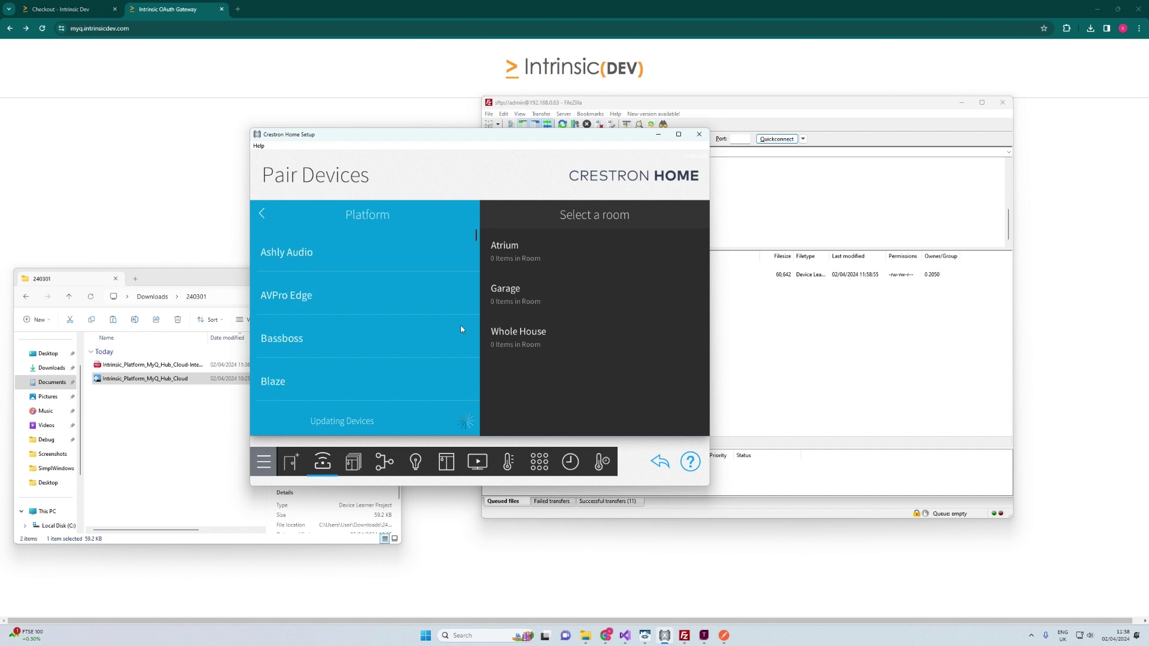
click(518, 314)
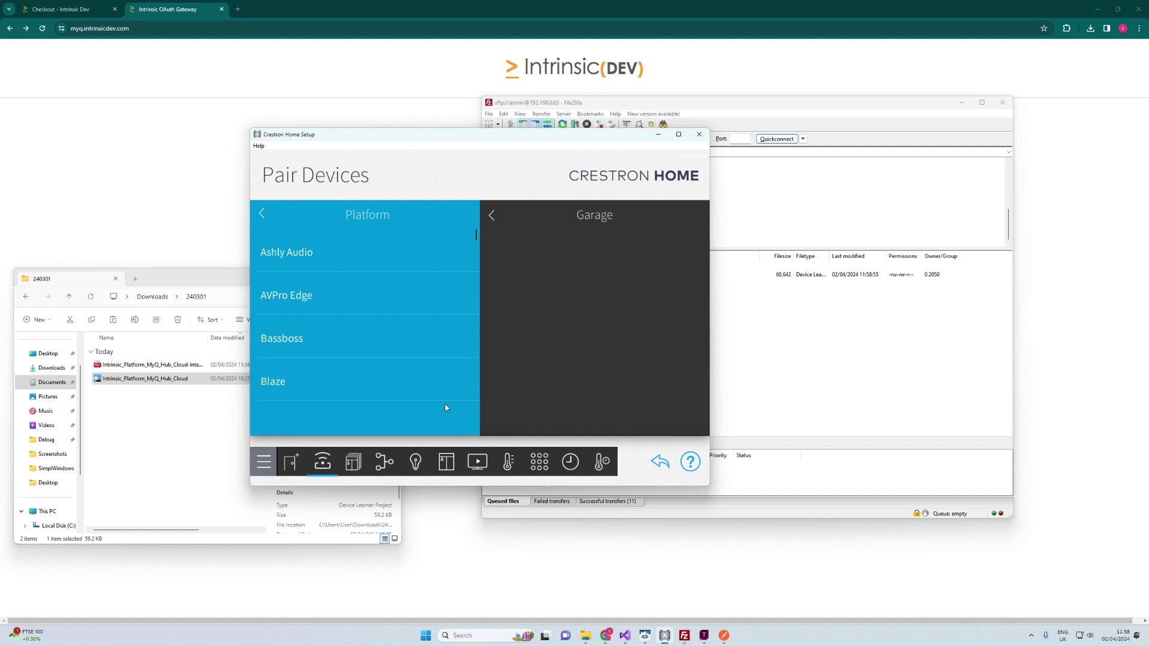
drag(445, 402, 336, 204)
scroll(378, 319, down, 5)
scroll(377, 305, down, 2)
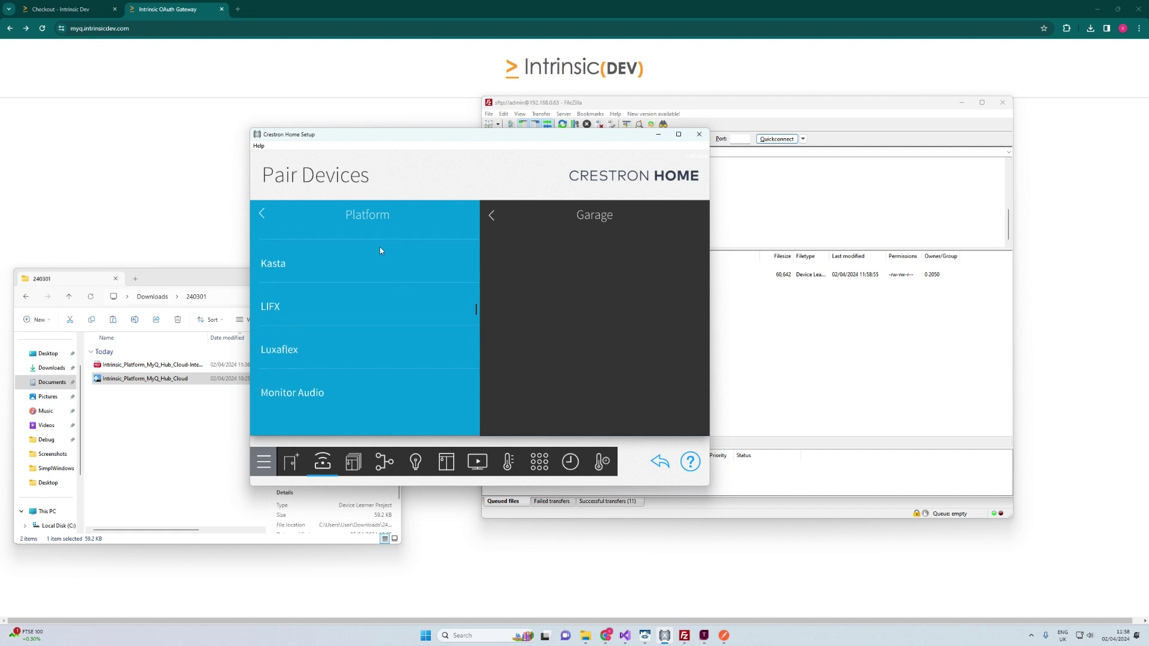
scroll(377, 292, down, 1)
scroll(367, 294, down, 3)
click(367, 298)
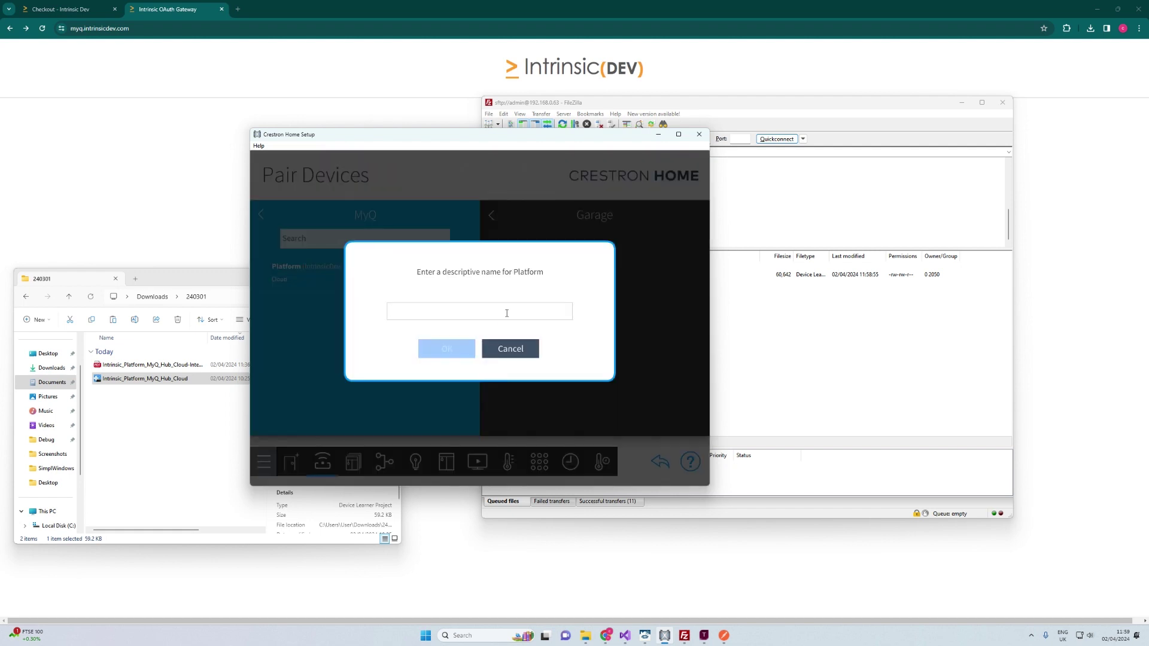
text(MyQ)
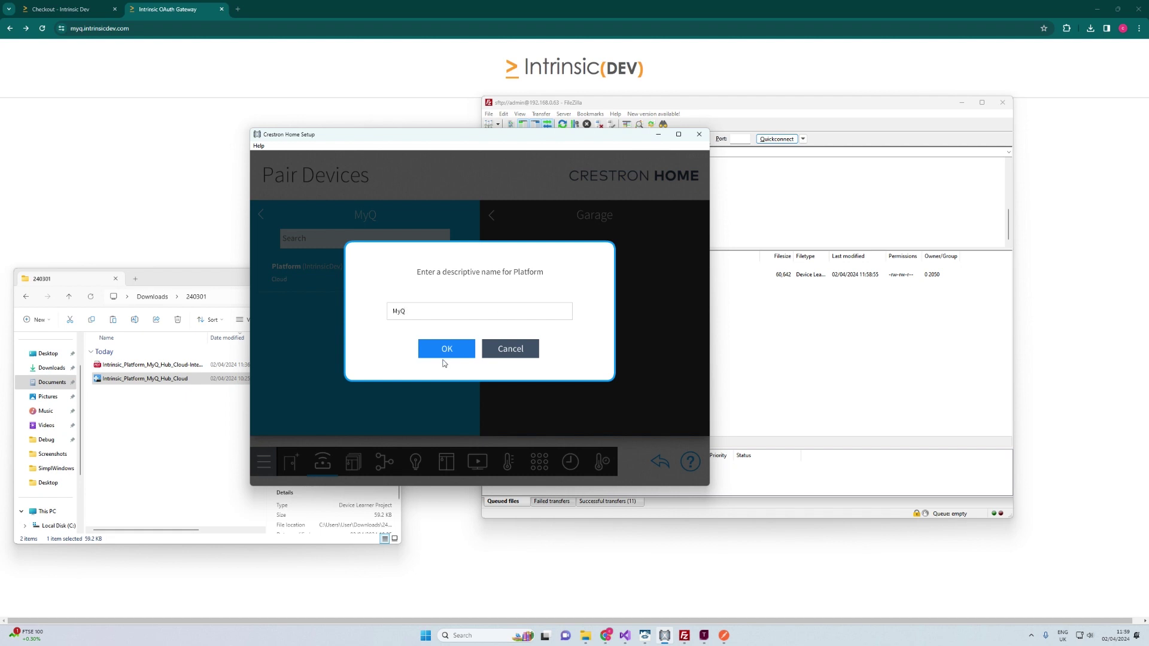
click(445, 352)
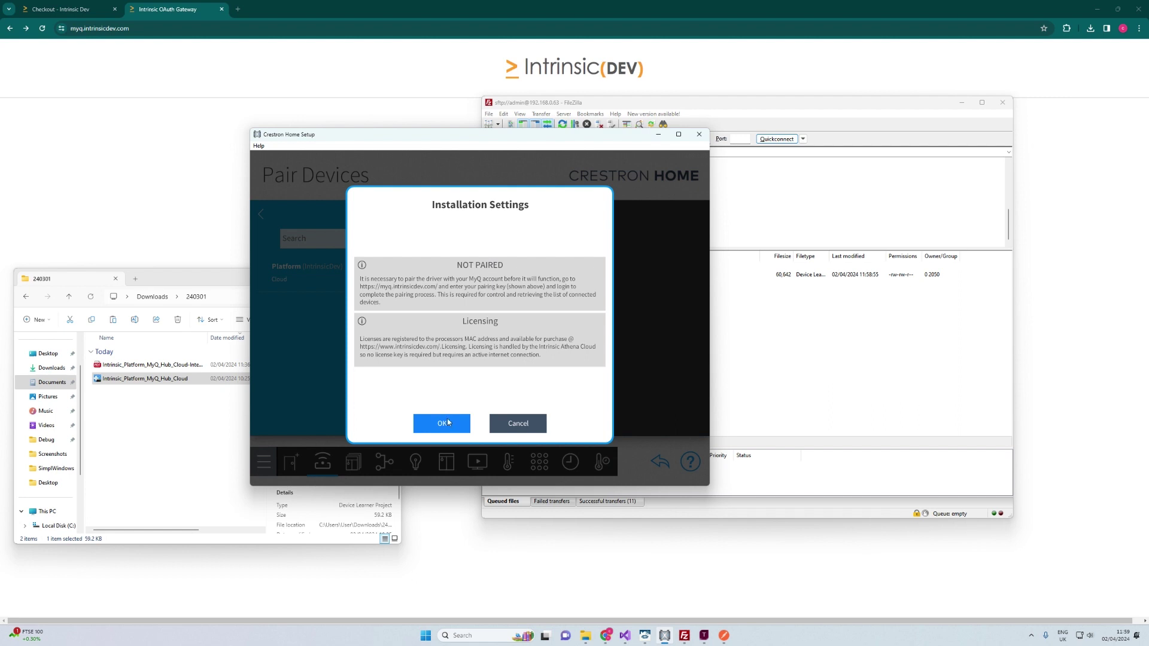
click(449, 422)
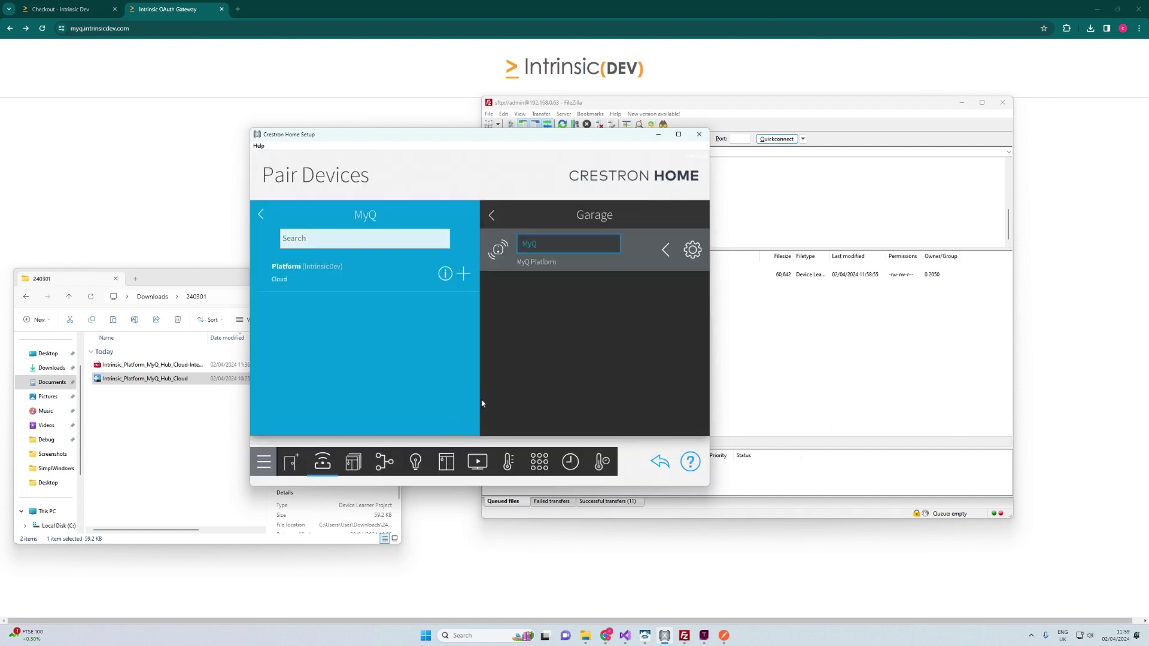
Step: Show the MyQ driver's pairing key and licence status beside the gateway pairing page
click(690, 255)
click(452, 218)
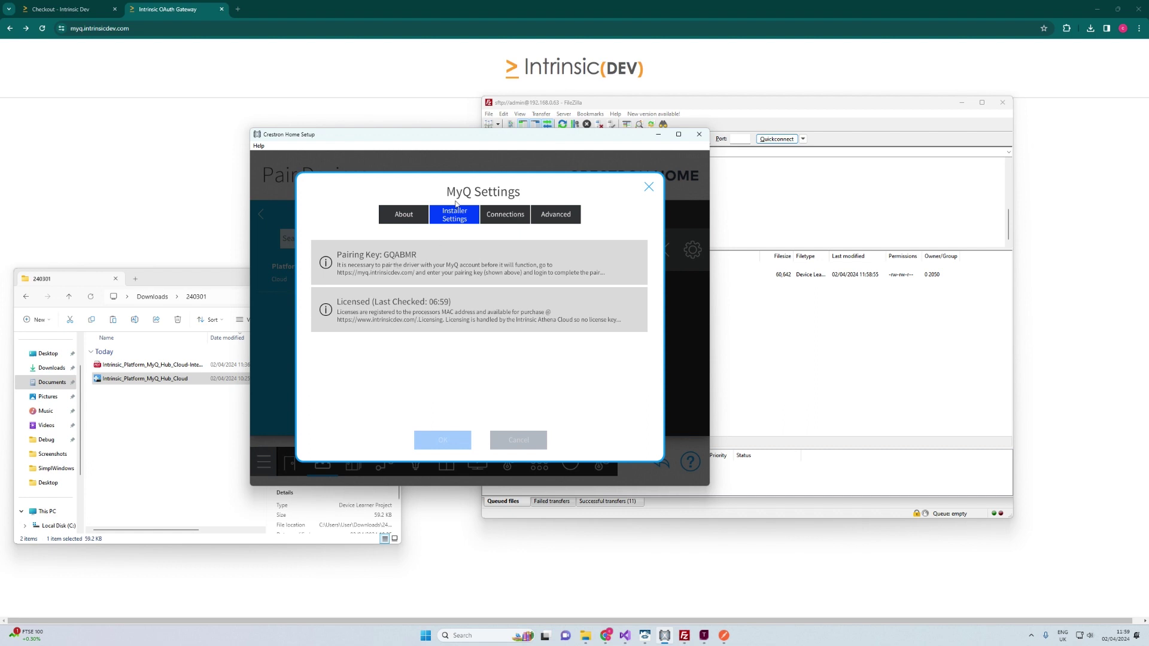
drag(452, 141, 129, 96)
drag(629, 11, 643, 63)
click(626, 300)
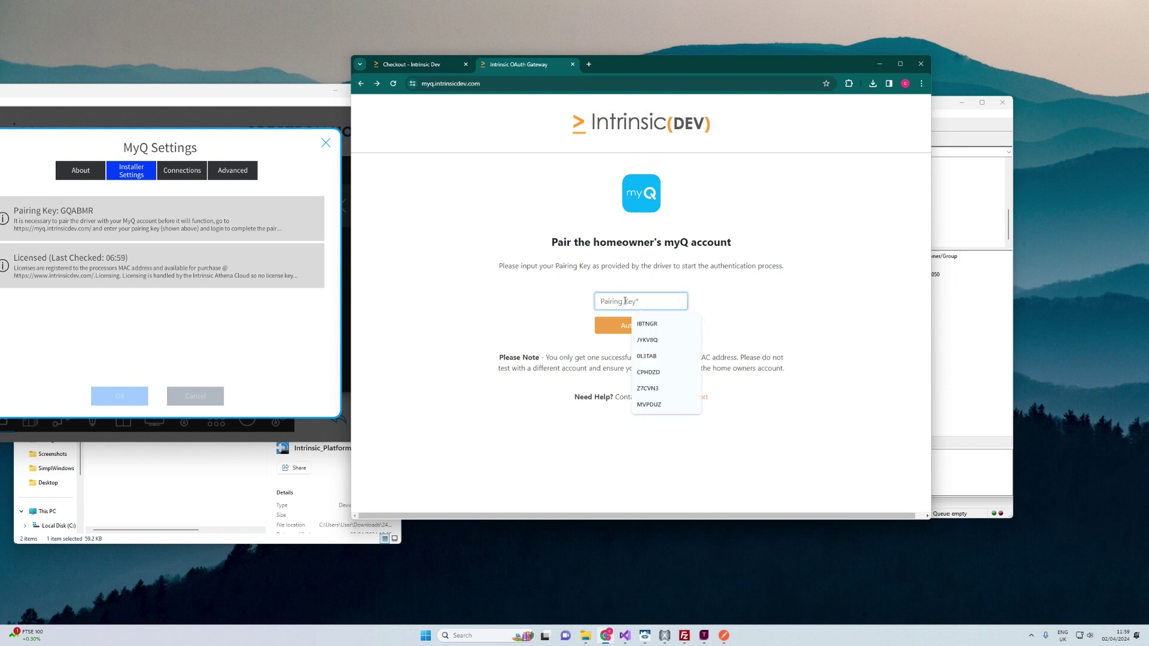
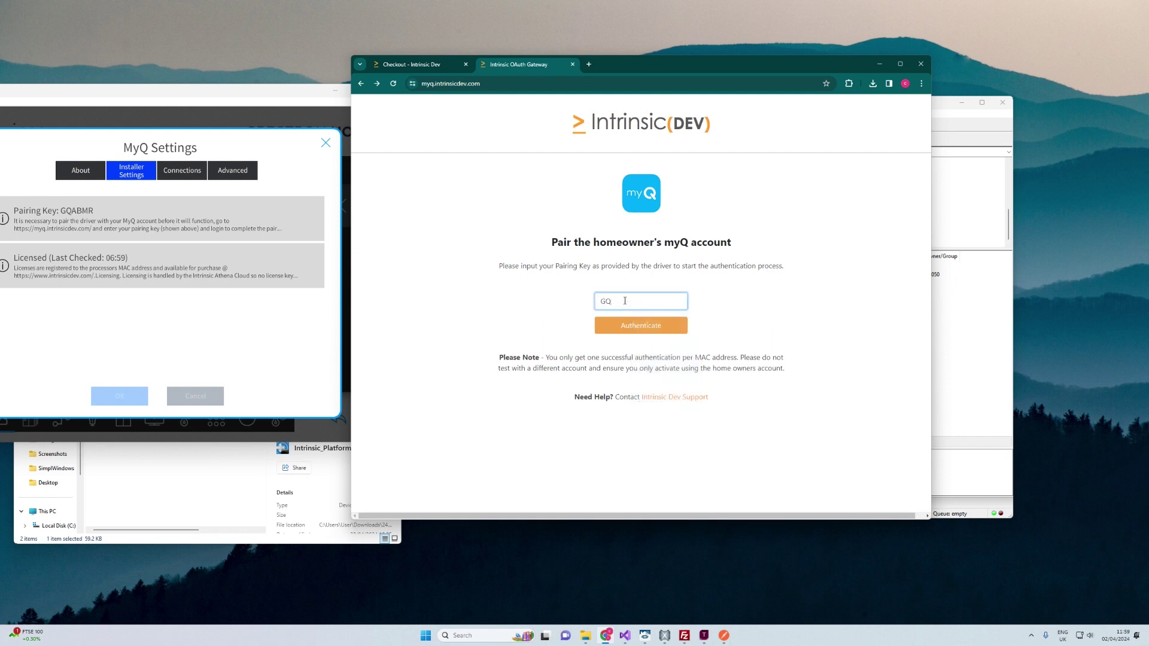
click(649, 326)
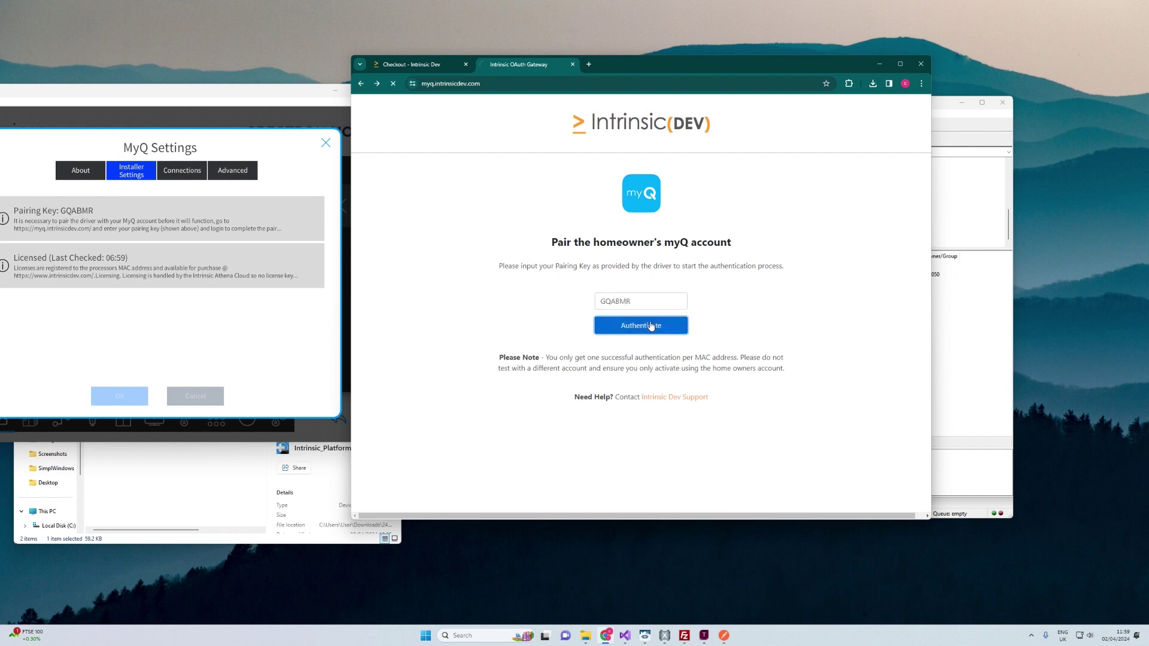
click(611, 189)
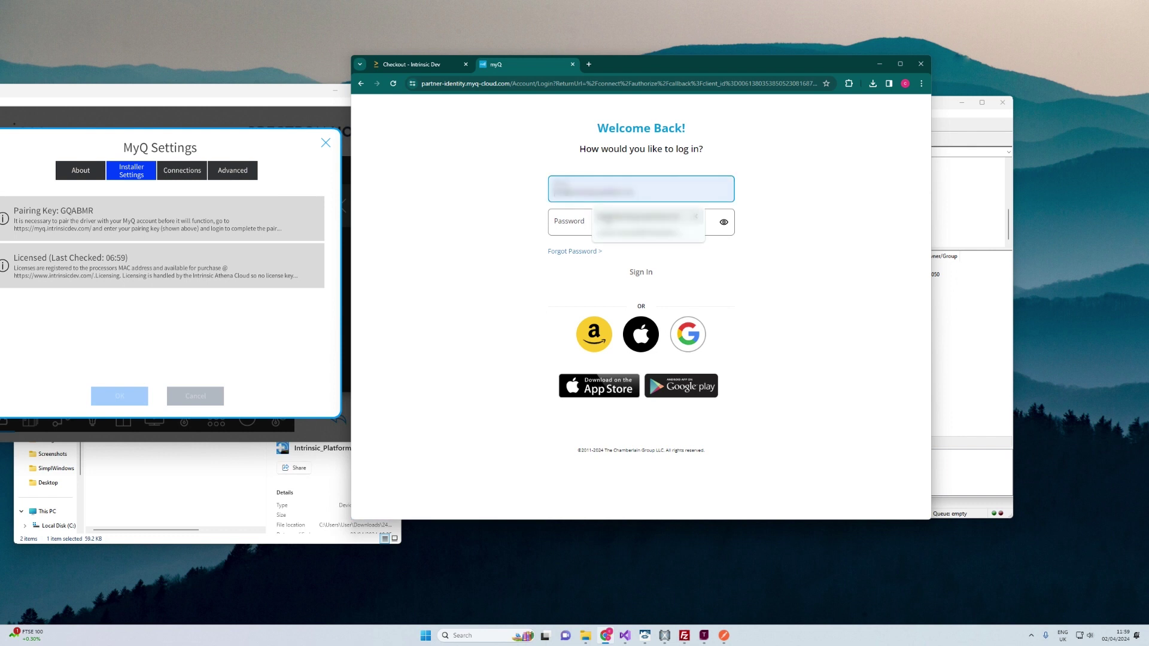
click(605, 222)
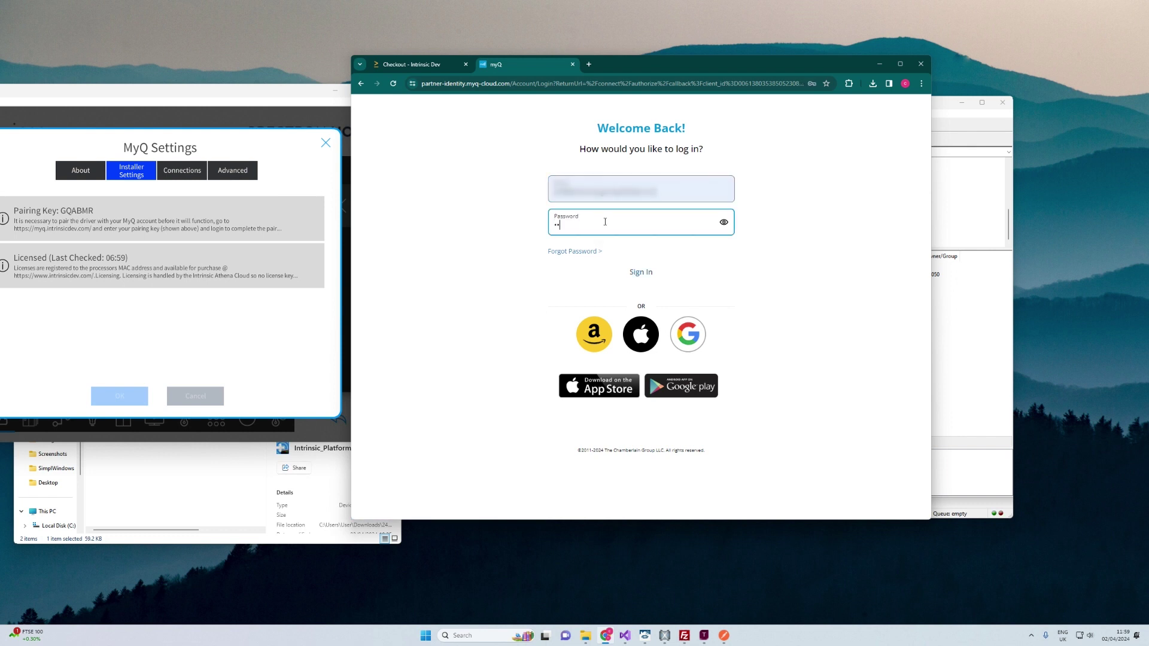
text(********)
key(Return)
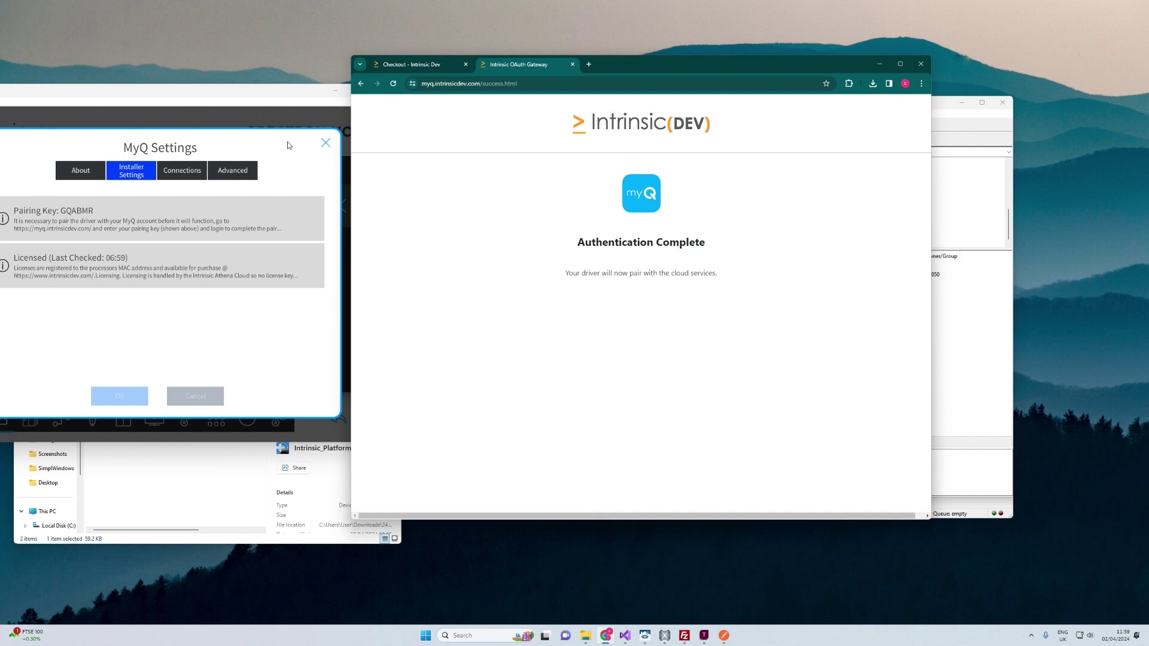
drag(233, 102, 558, 136)
Step: Confirm the MyQ driver's Installer Settings now report PAIRED, then close them
click(667, 183)
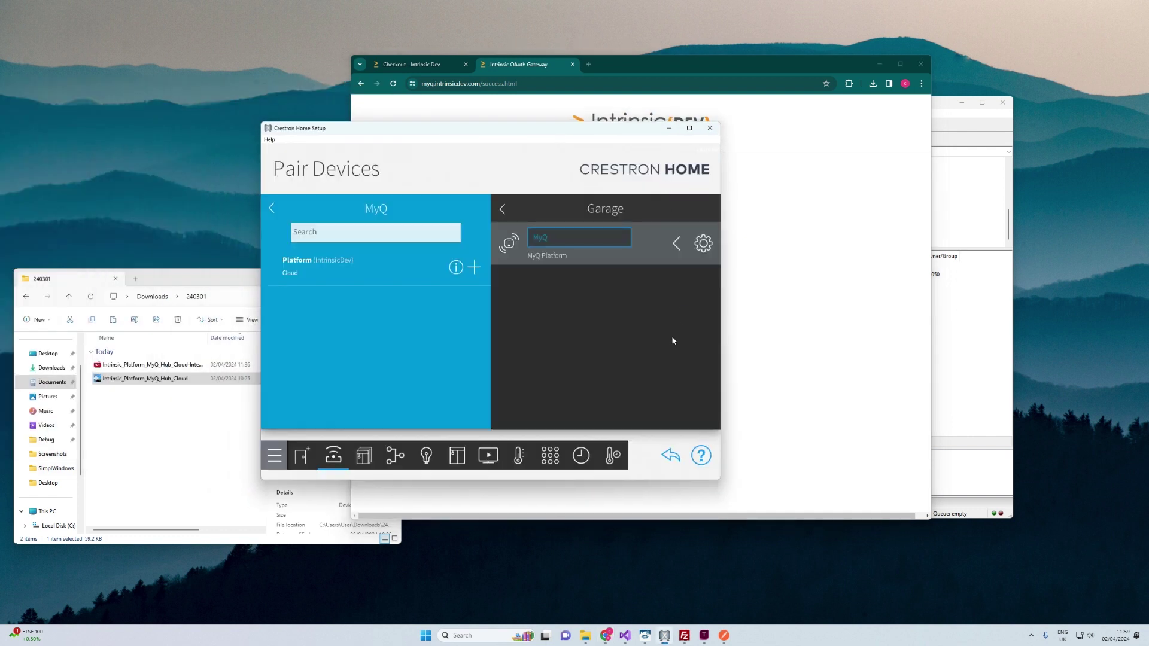
click(703, 244)
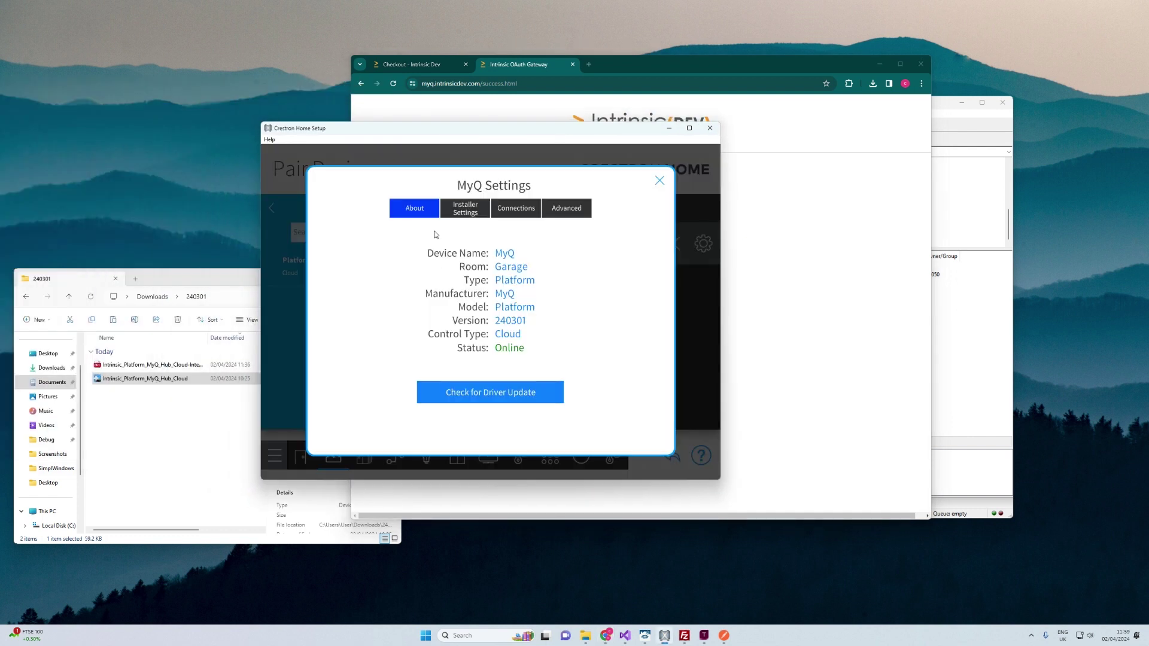
click(453, 207)
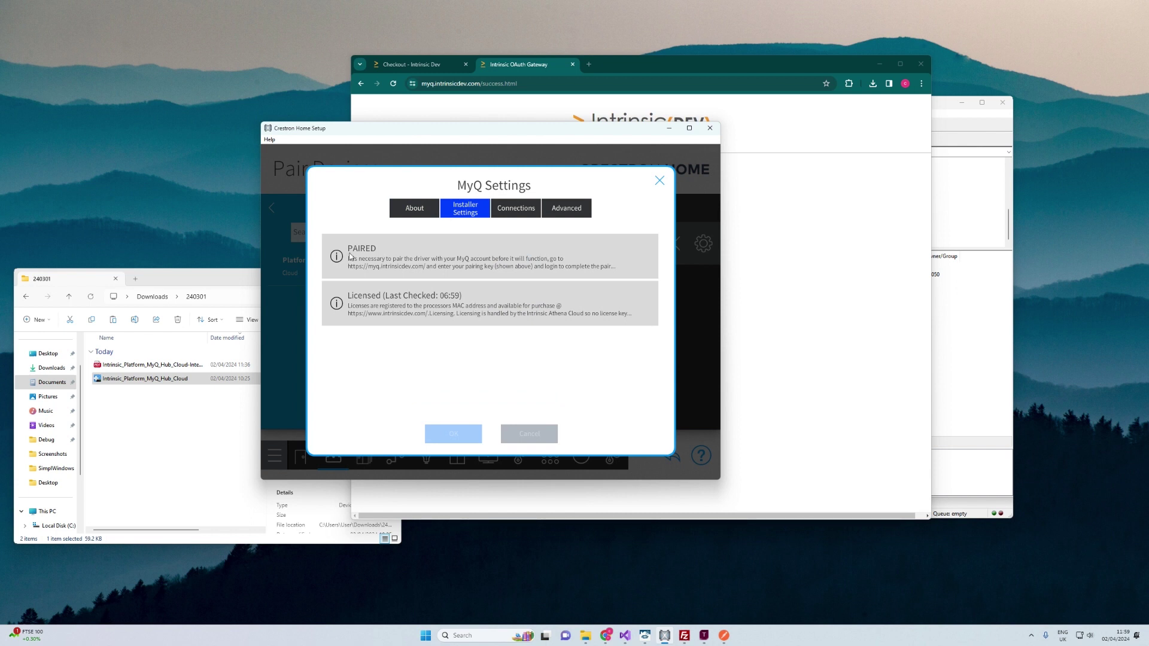
click(661, 182)
click(279, 210)
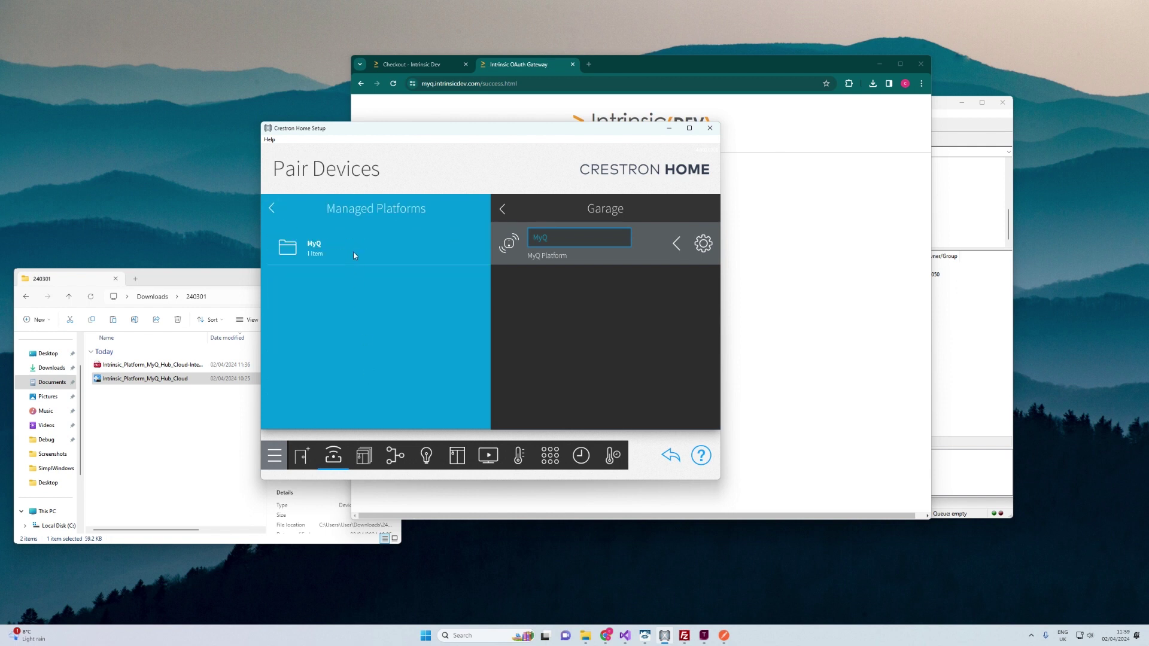
click(353, 251)
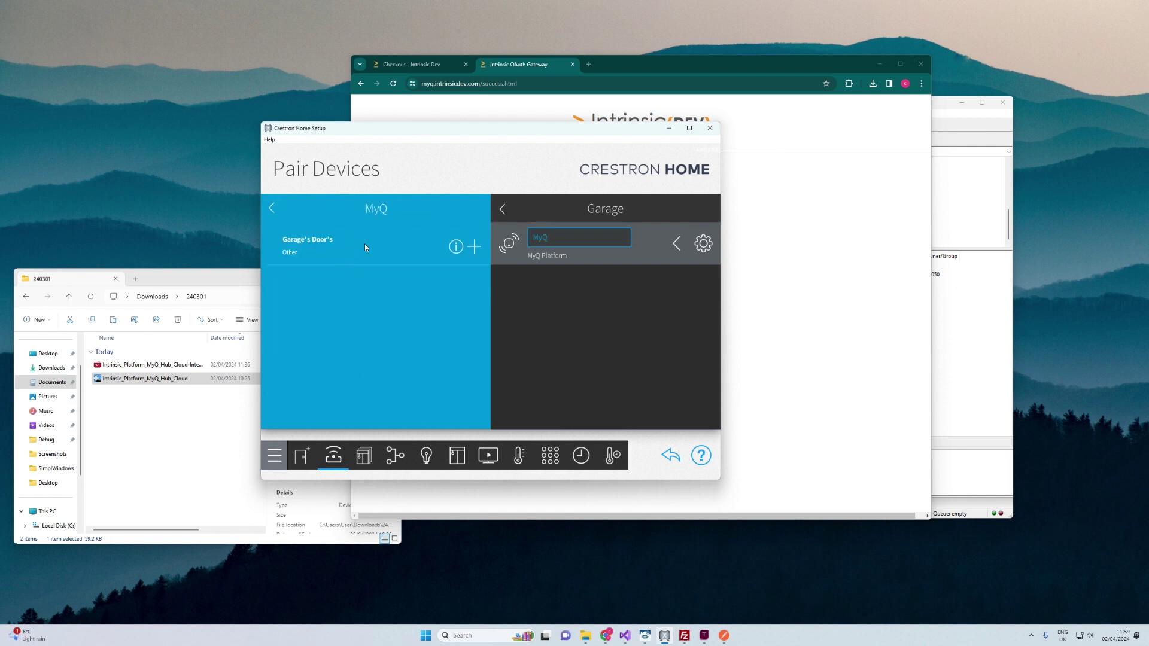
click(474, 247)
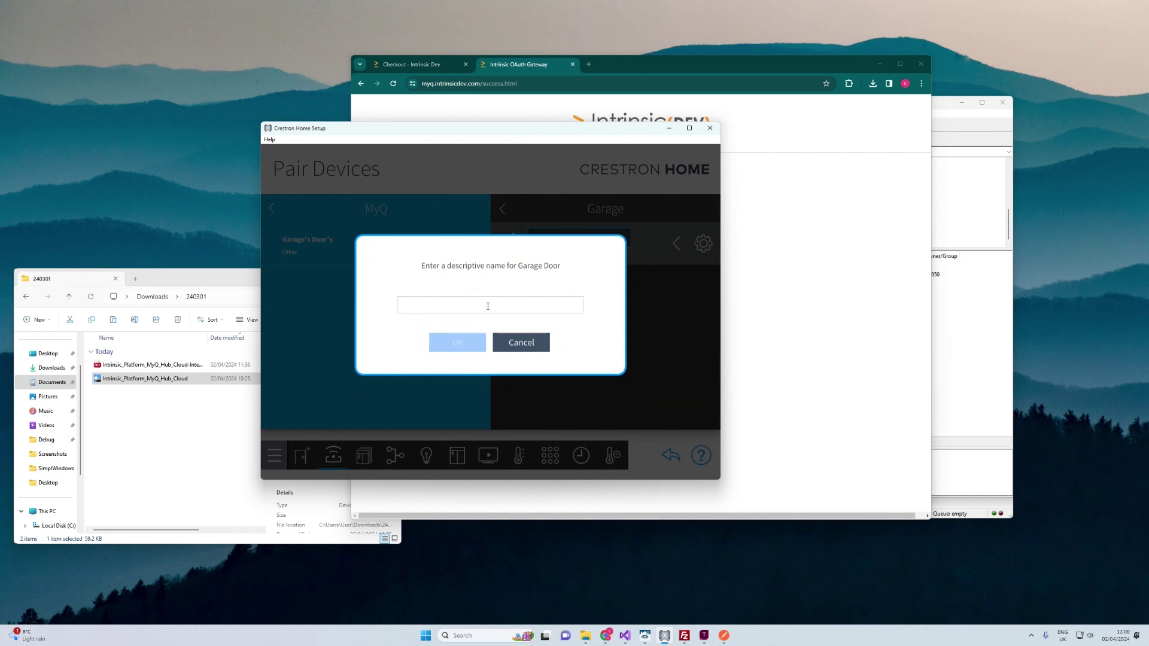
text(Door 1)
click(478, 353)
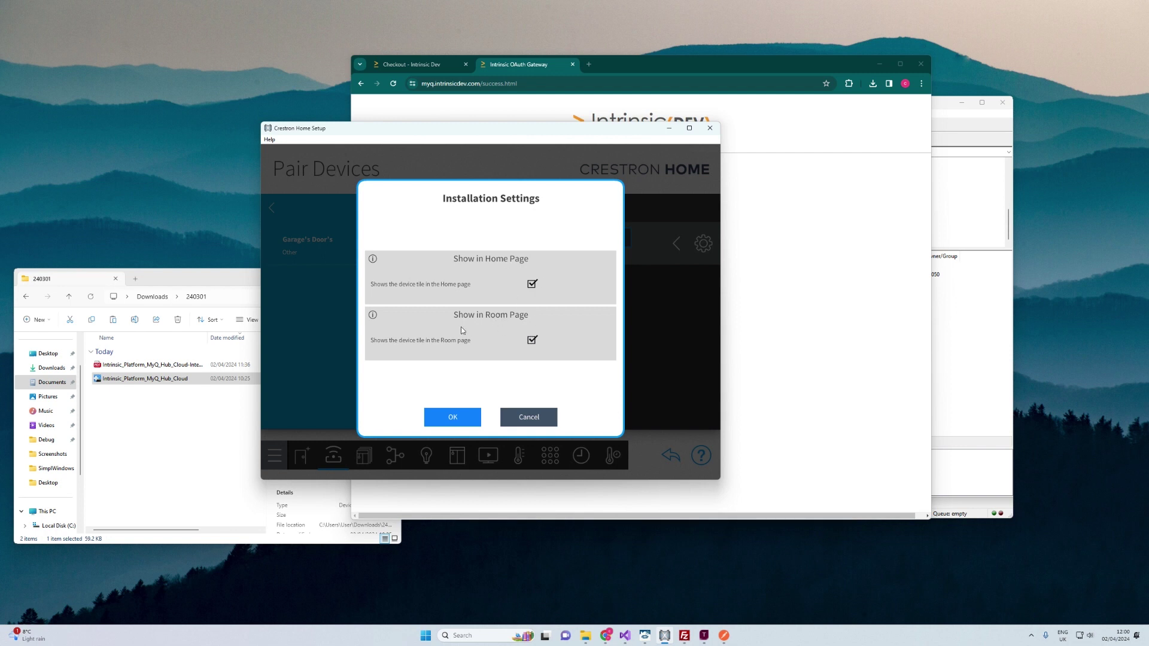
click(532, 341)
click(467, 416)
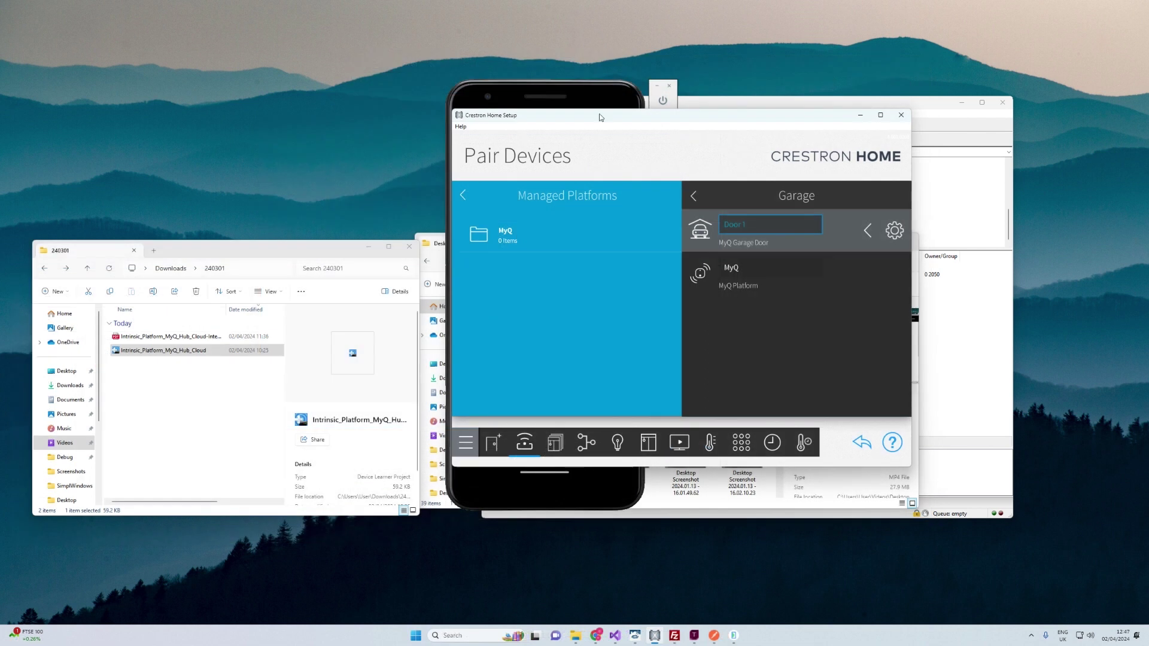
Step: In the emulator app, check Door 1's controls, then return Home to see it CLOSED
click(576, 94)
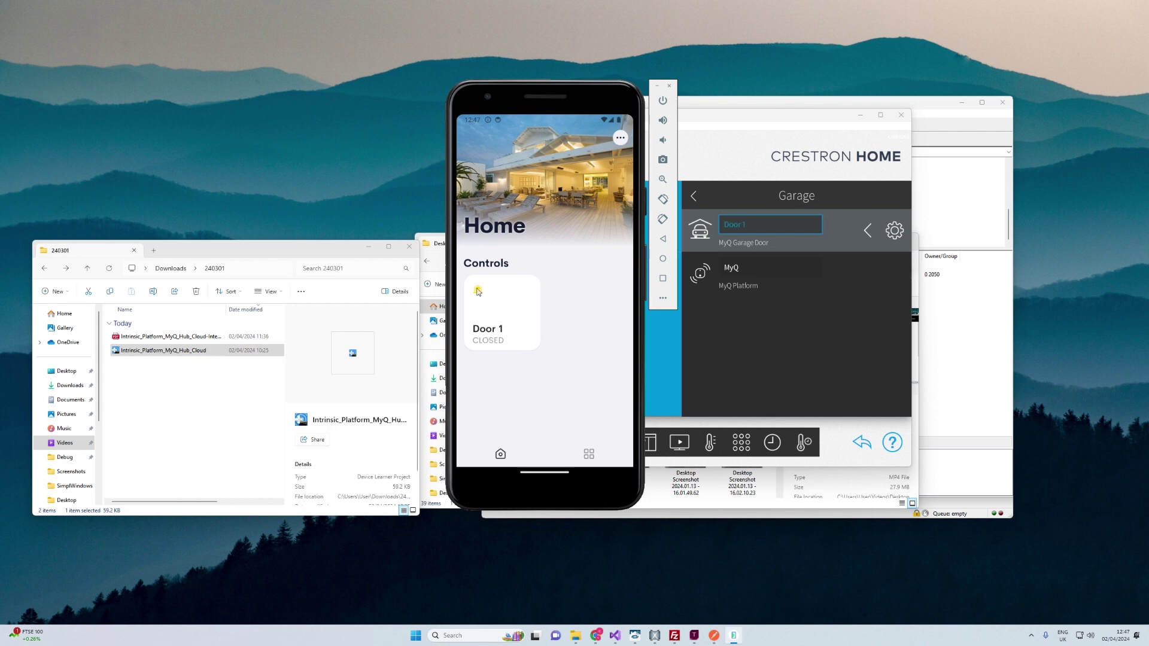
click(512, 331)
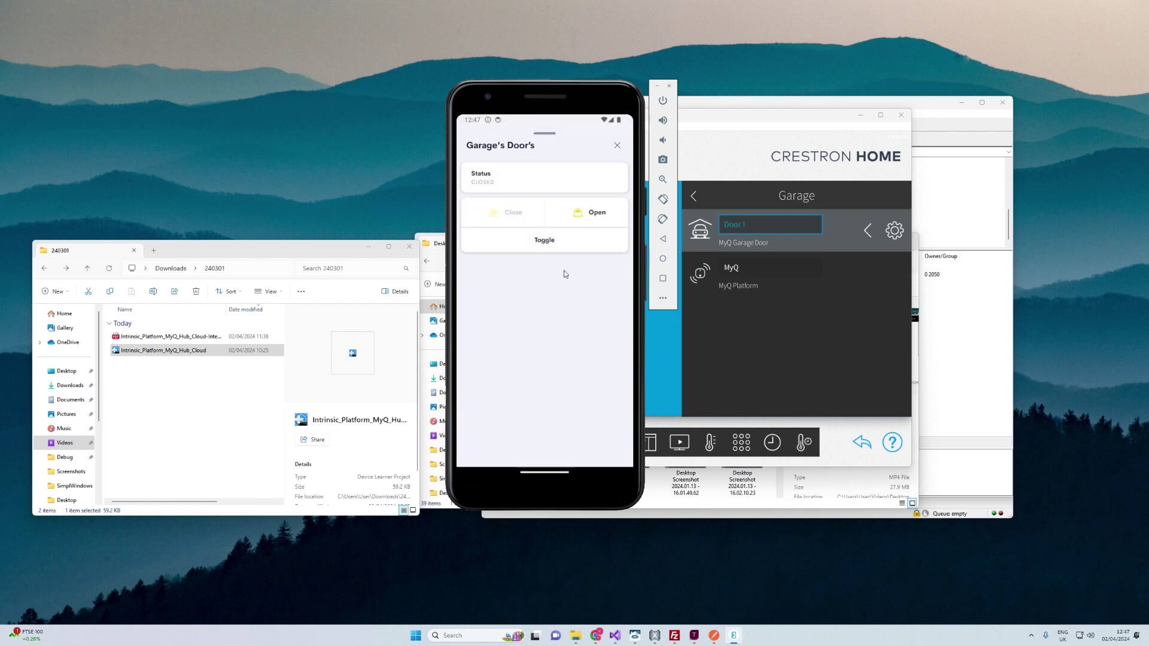
click(614, 150)
click(588, 456)
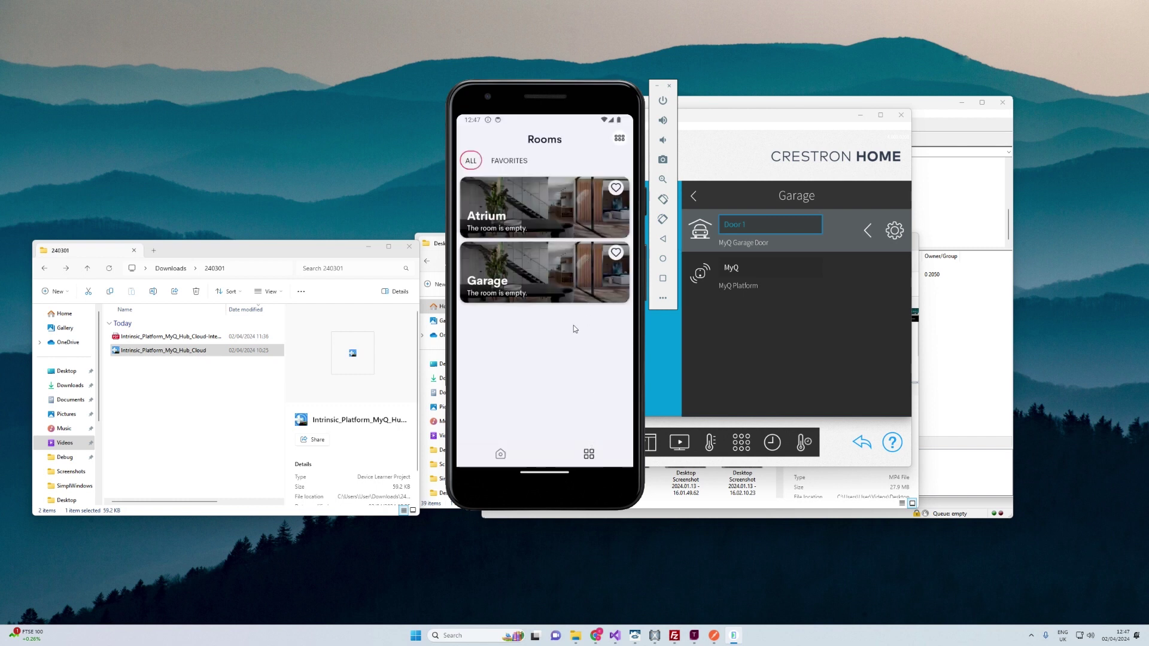
click(501, 456)
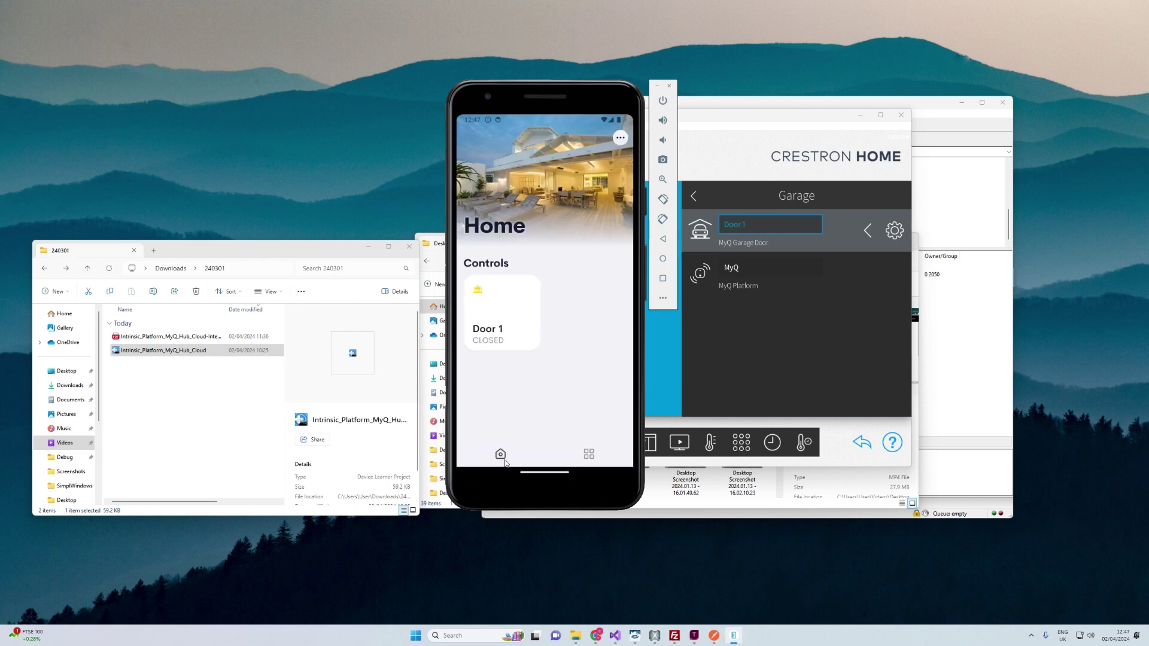